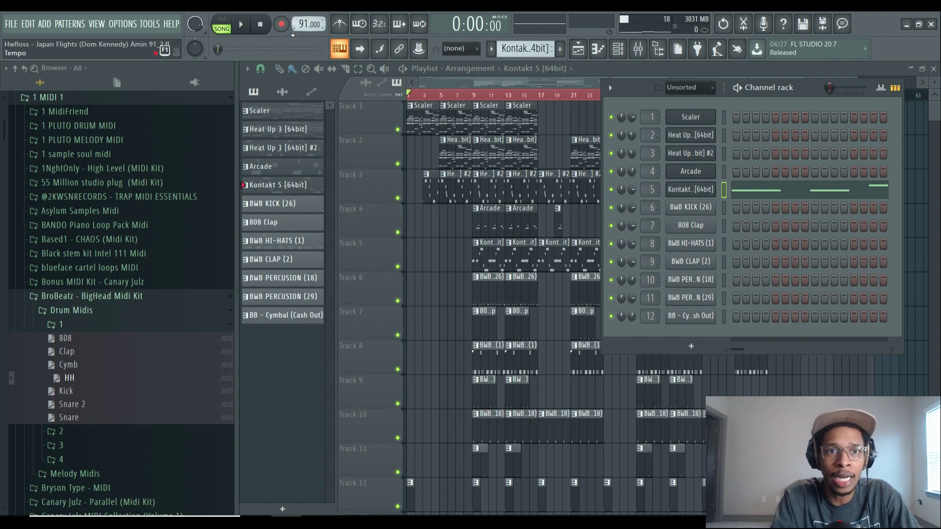
# Open the first Scaler clip's notes and the Scaler plugin, moving its window lower so the channel rack shows.
pyautogui.doubleClick(422, 117)
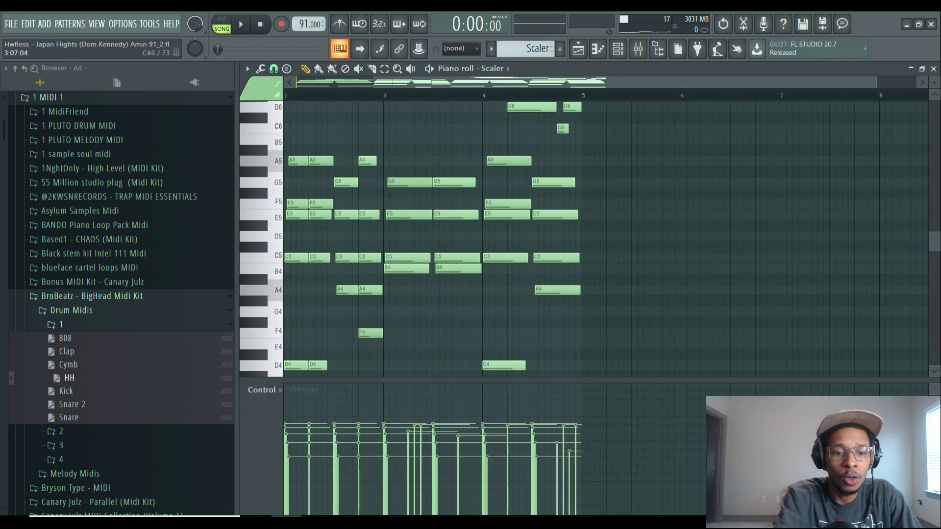
pyautogui.click(618, 49)
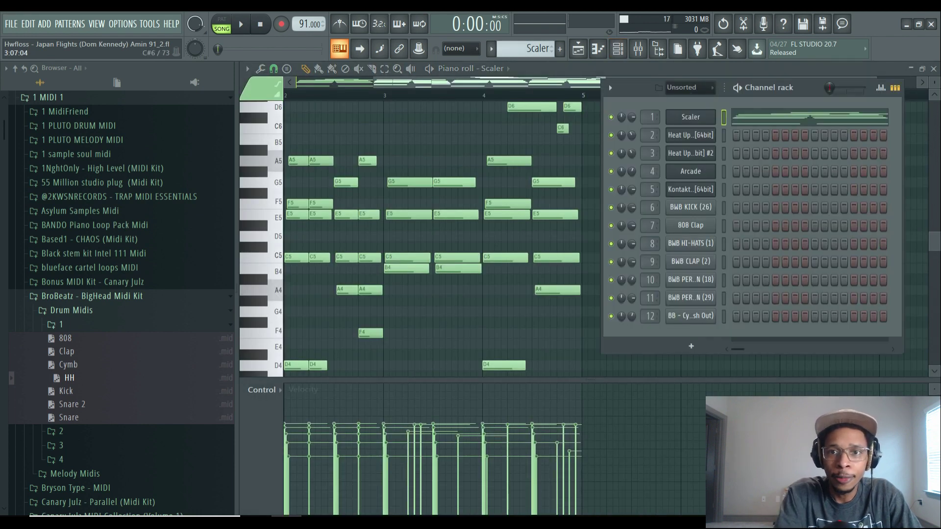
pyautogui.click(693, 117)
pyautogui.moveTo(569, 240); pyautogui.dragTo(597, 77)
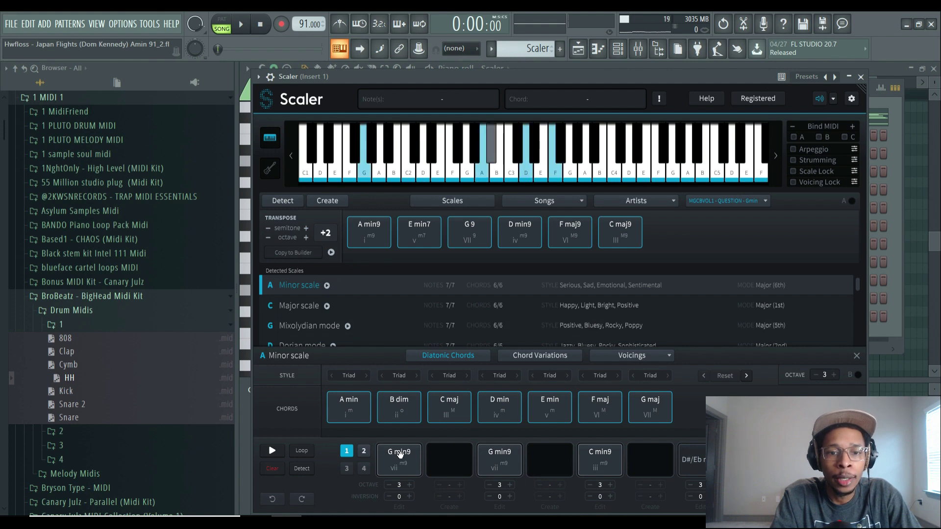
pyautogui.moveTo(487, 77); pyautogui.dragTo(492, 308)
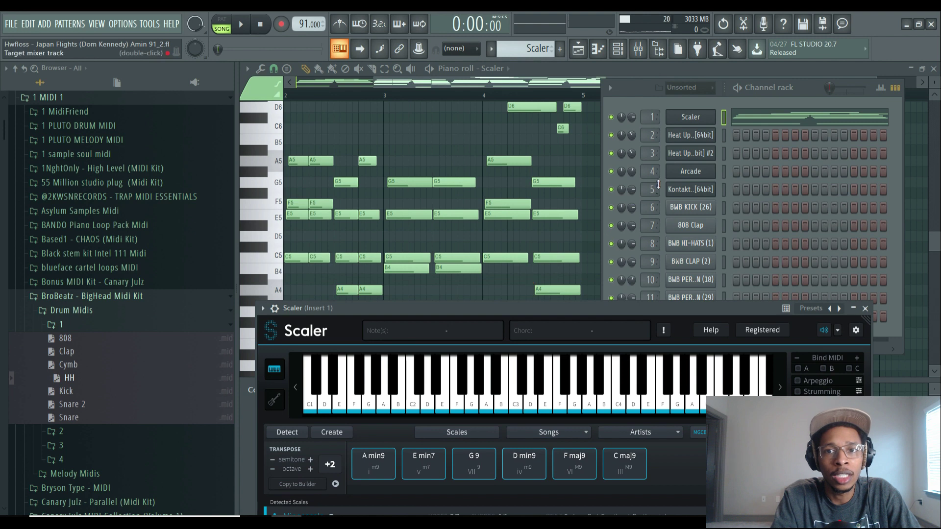
# Solo the Scaler channel in the channel rack and play the song from the start.
pyautogui.rightClick(610, 117)
pyautogui.click(689, 127)
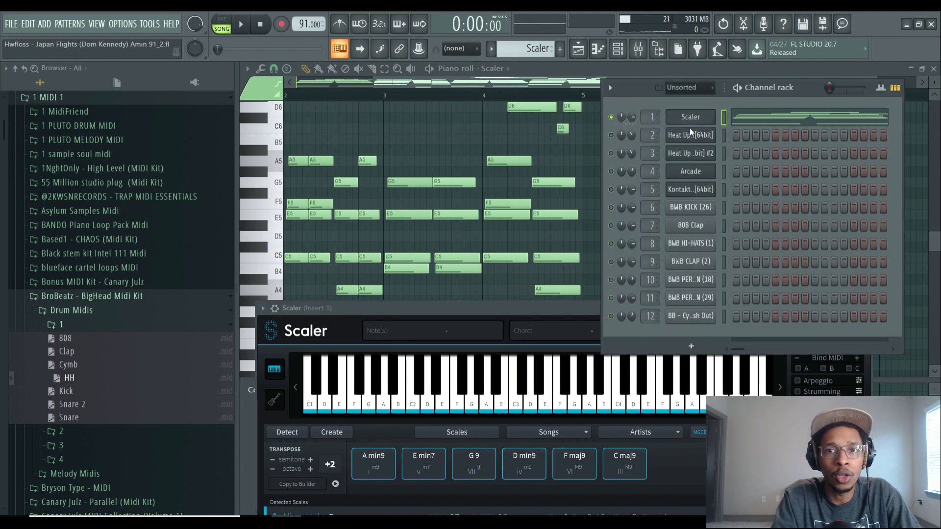
pyautogui.press('space')
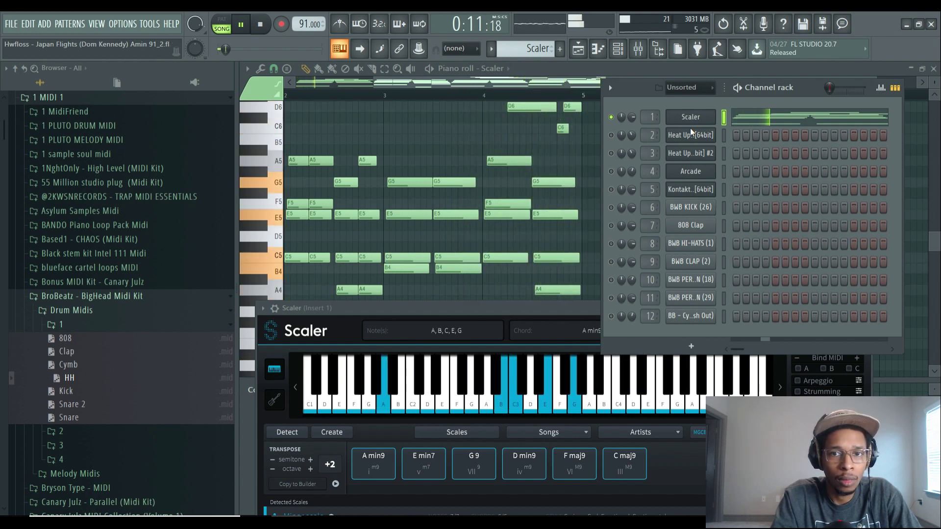
pyautogui.press('space')
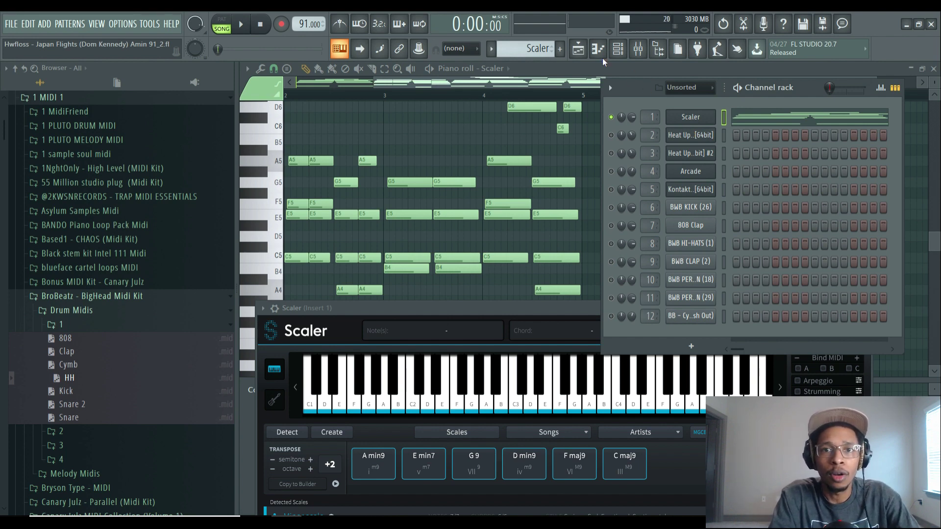
# Solo Track 1 in the playlist and unmute Track 2.
pyautogui.click(579, 49)
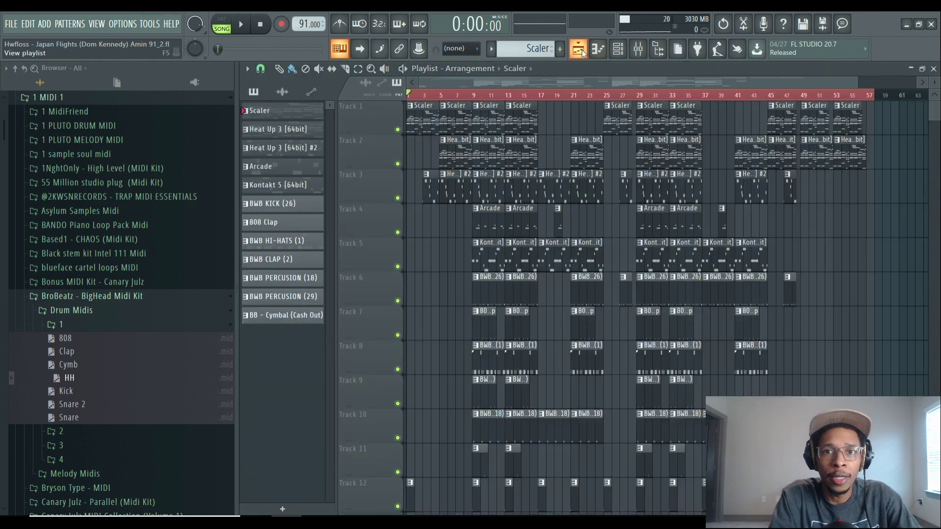
pyautogui.click(396, 164)
pyautogui.rightClick(396, 126)
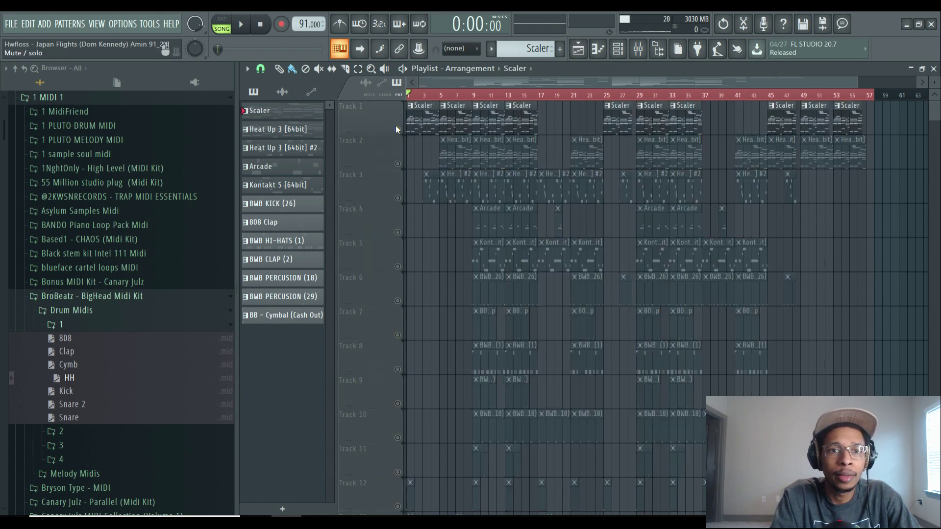
pyautogui.click(398, 165)
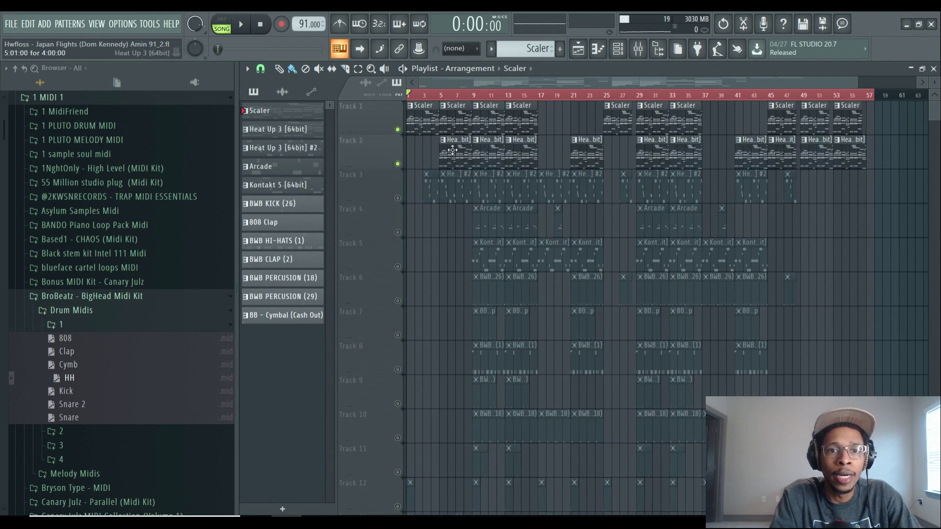
# Open the notes of the Heat Up 3 clip on Track 2 and view the Heat Up 3 plugin's preset.
pyautogui.doubleClick(469, 156)
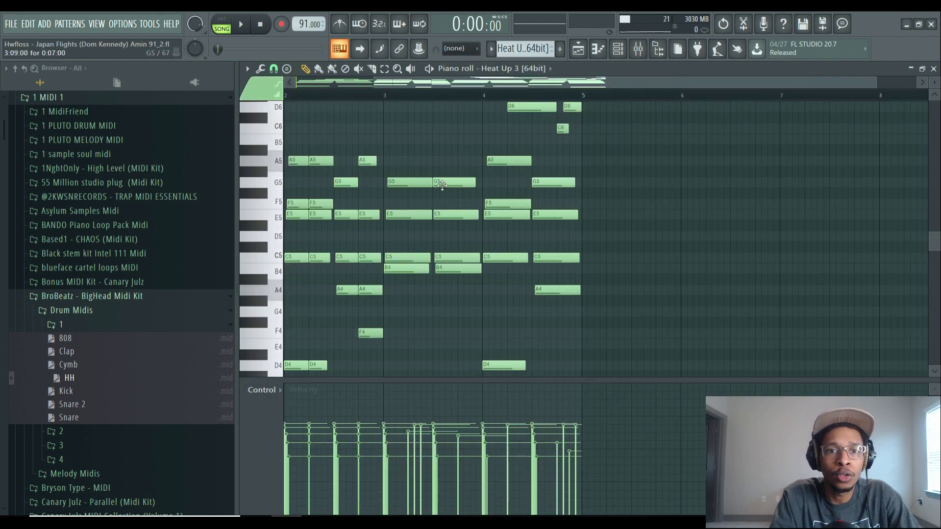
pyautogui.press('F6')
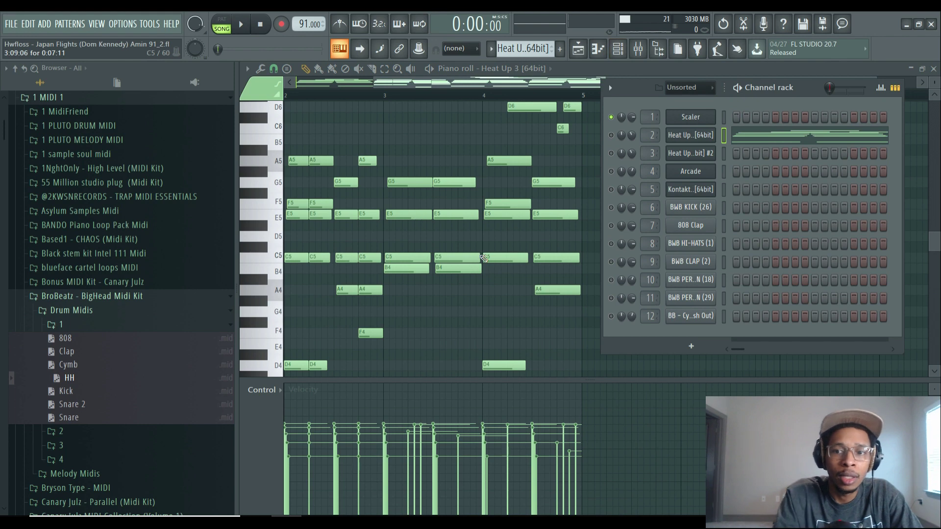
pyautogui.click(701, 135)
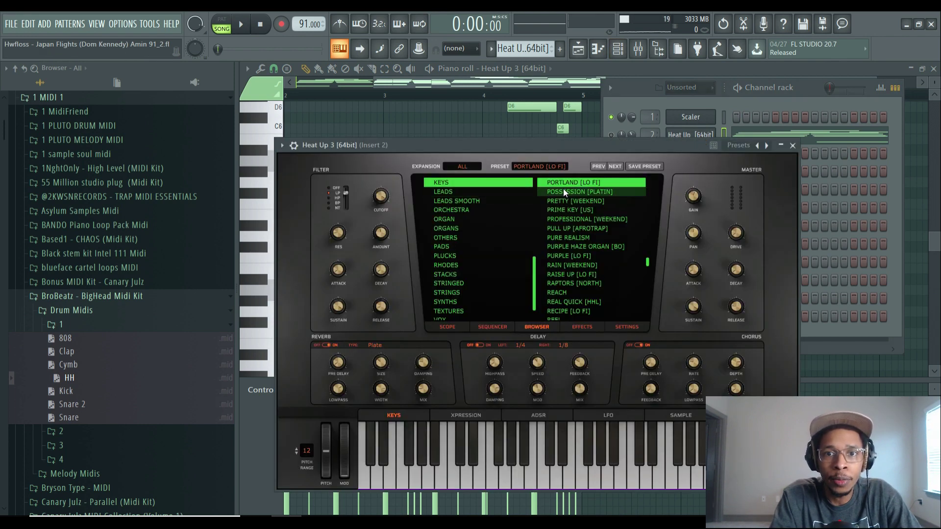
# Unmute the first Heat Up 3 channel and play it together with Scaler from the start.
pyautogui.click(611, 136)
pyautogui.press('space')
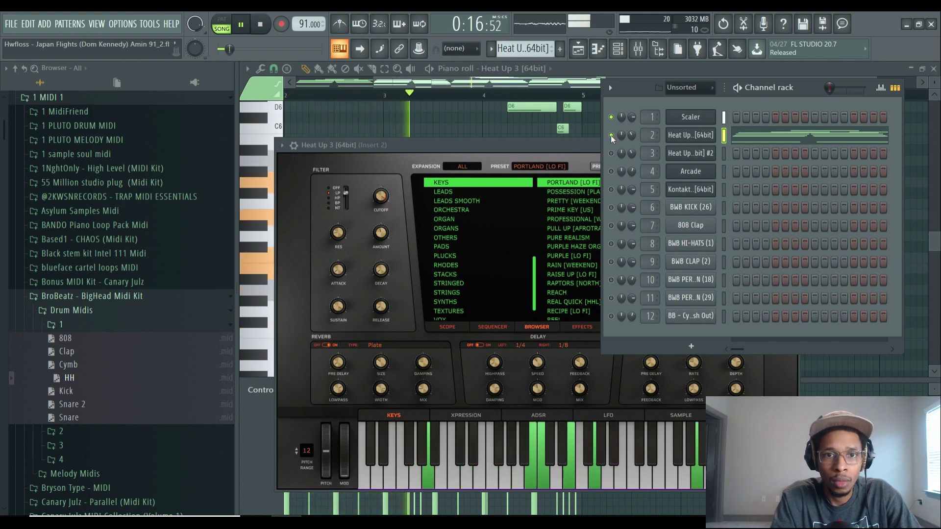
pyautogui.press('space')
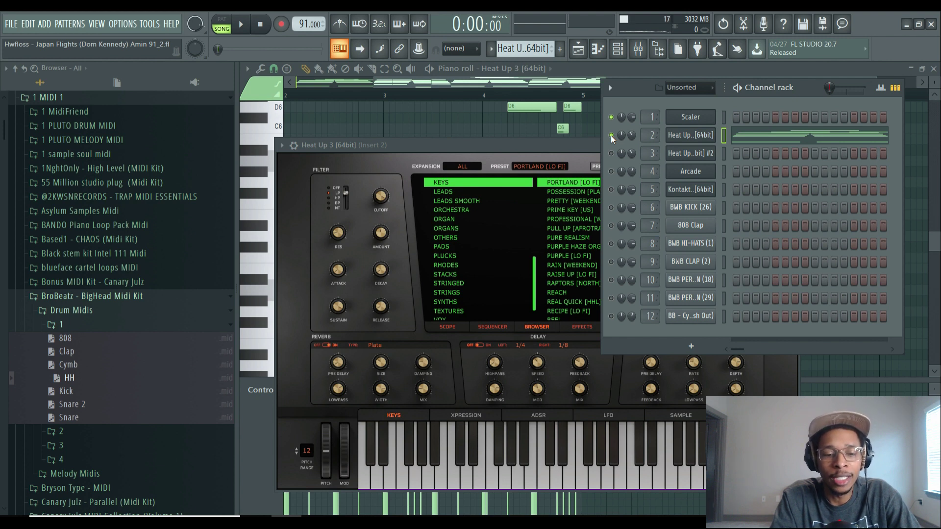
# Unmute Track 3 in the playlist, open its Heat Up 3 #2 clip's notes and solo that channel.
pyautogui.click(579, 48)
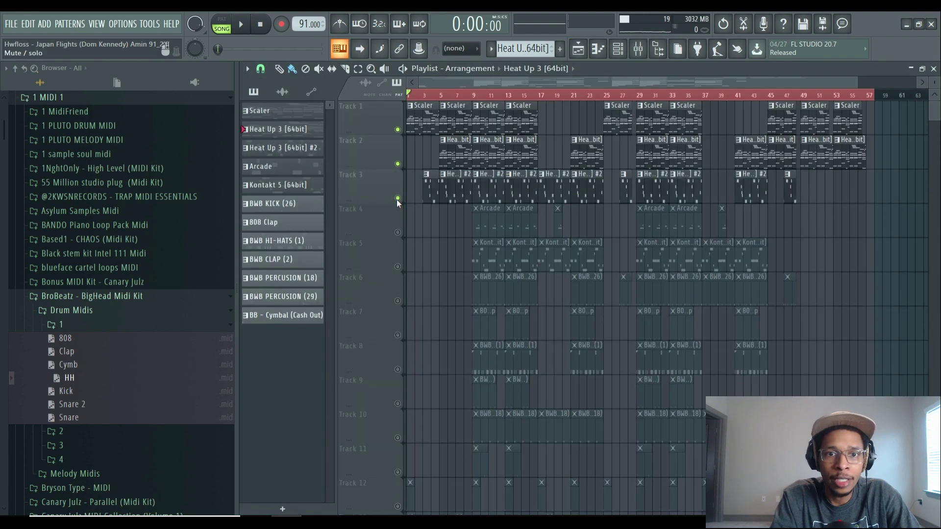
pyautogui.doubleClick(460, 196)
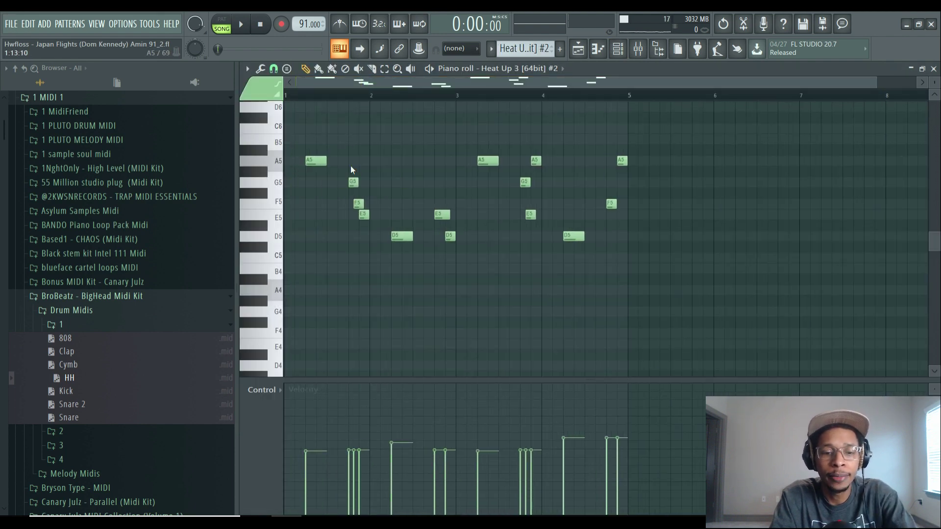
pyautogui.press('F6')
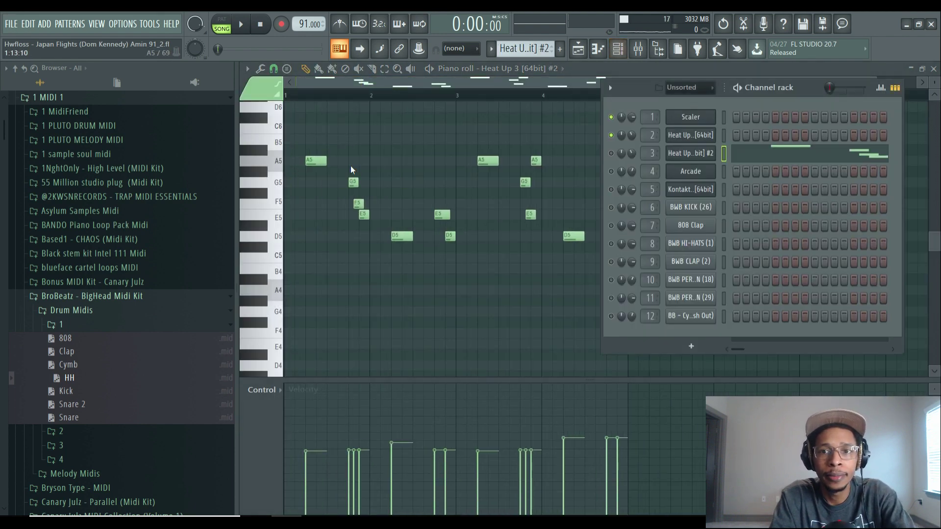
pyautogui.rightClick(609, 155)
# Play the soloed Heat Up 3 #2 melody in the playlist from bar 5.
pyautogui.press('F5')
pyautogui.click(443, 98)
pyautogui.press('space')
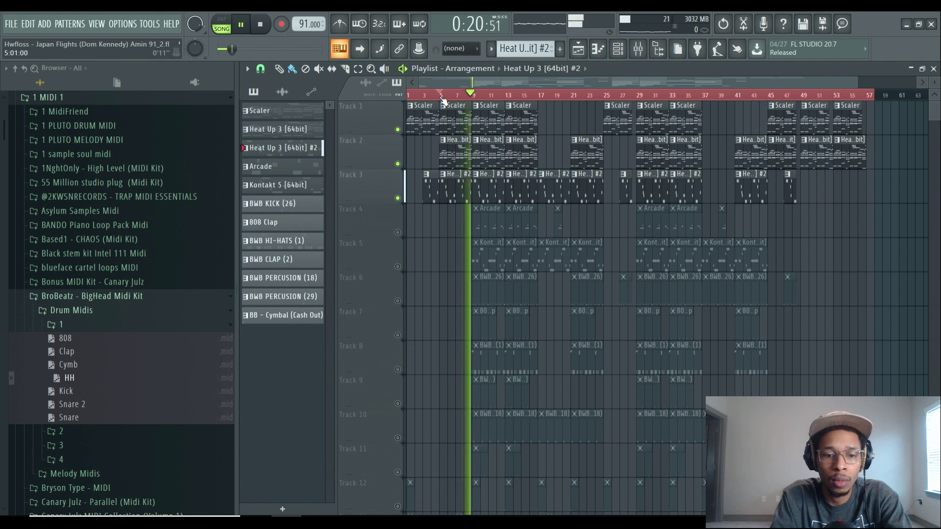
pyautogui.press('space')
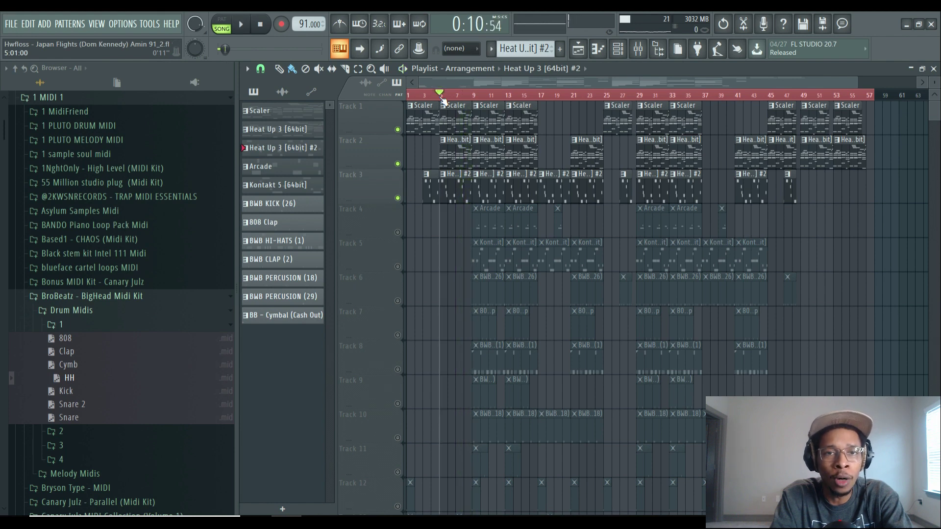
# Unmute the Scaler and first Heat Up 3 channels and play them with Heat Up 3 #2 from bar 5.
pyautogui.press('F6')
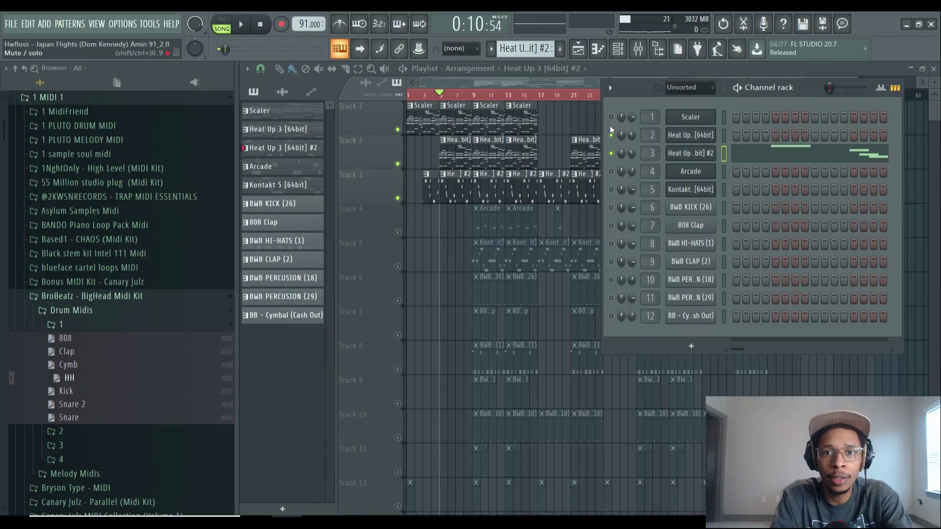
pyautogui.press('space')
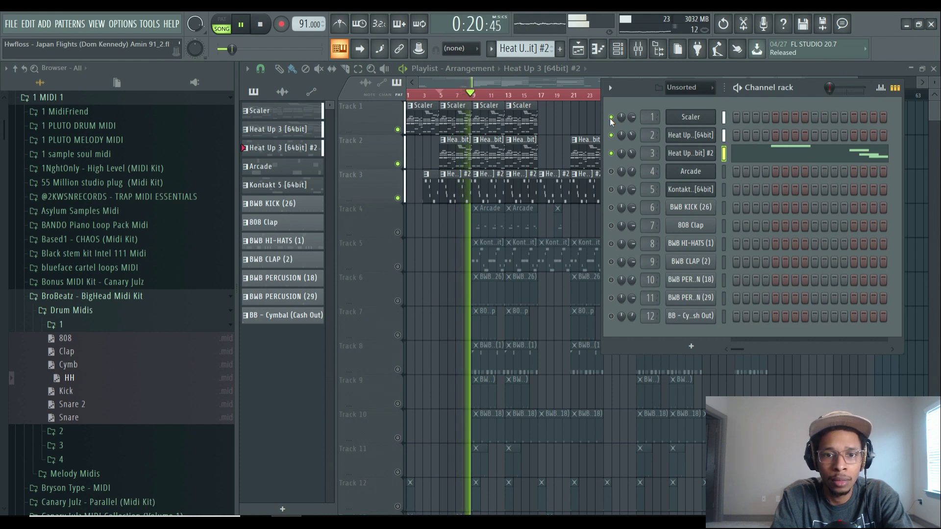
pyautogui.press('space')
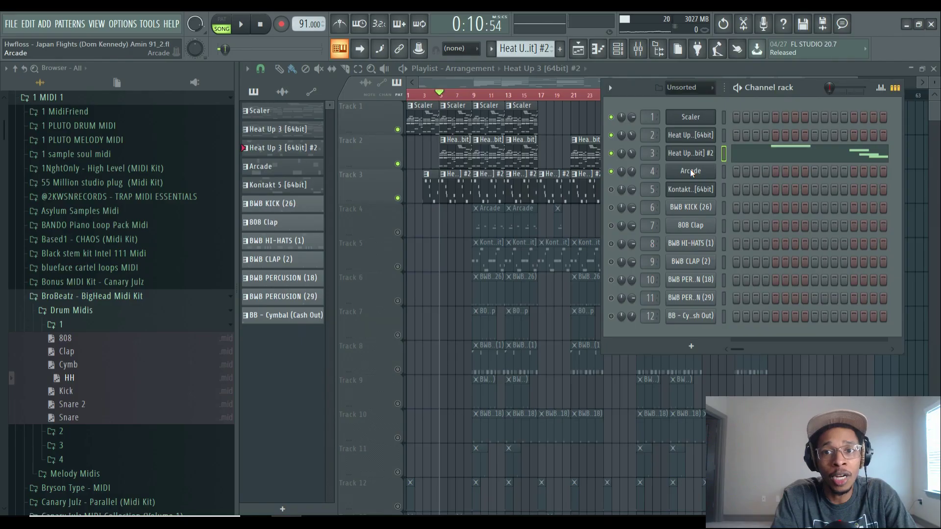
# Open the Arcade plugin and examine its Find Your Way kit and key setting.
pyautogui.click(691, 171)
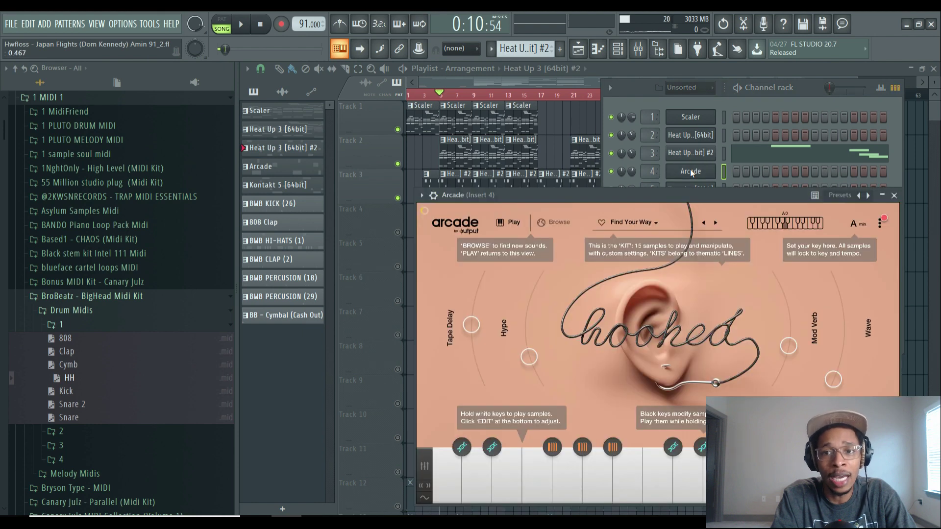
pyautogui.moveTo(684, 197); pyautogui.dragTo(665, 212)
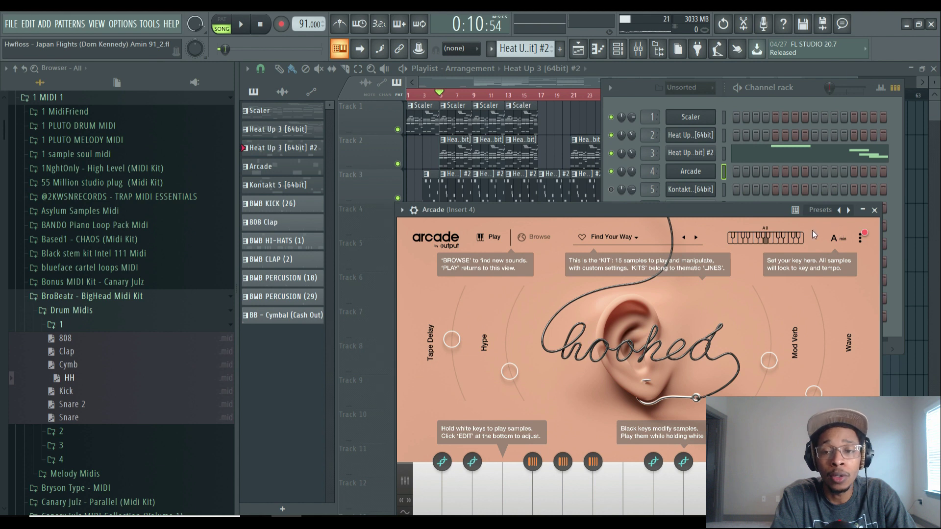
pyautogui.moveTo(752, 210); pyautogui.dragTo(660, 269)
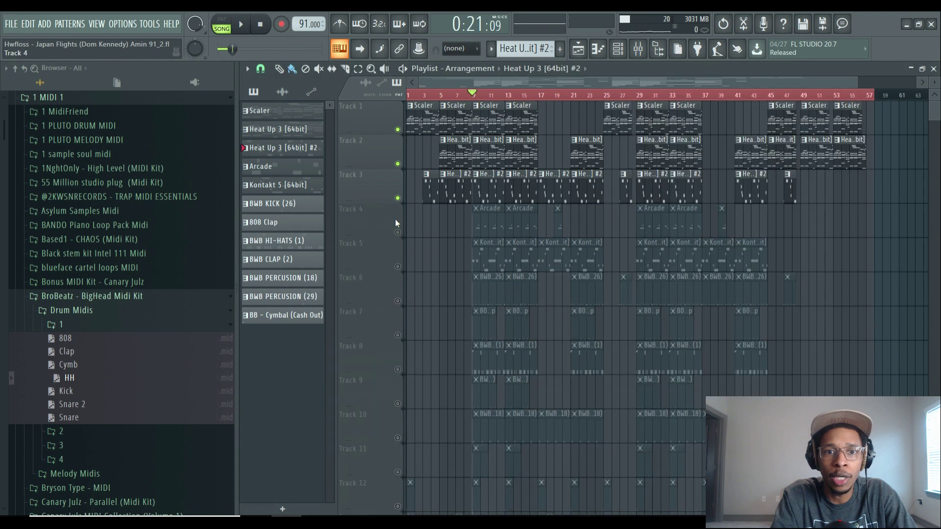
# Unmute Track 4 in the playlist and play the arrangement with Arcade from bar 9.
pyautogui.click(397, 233)
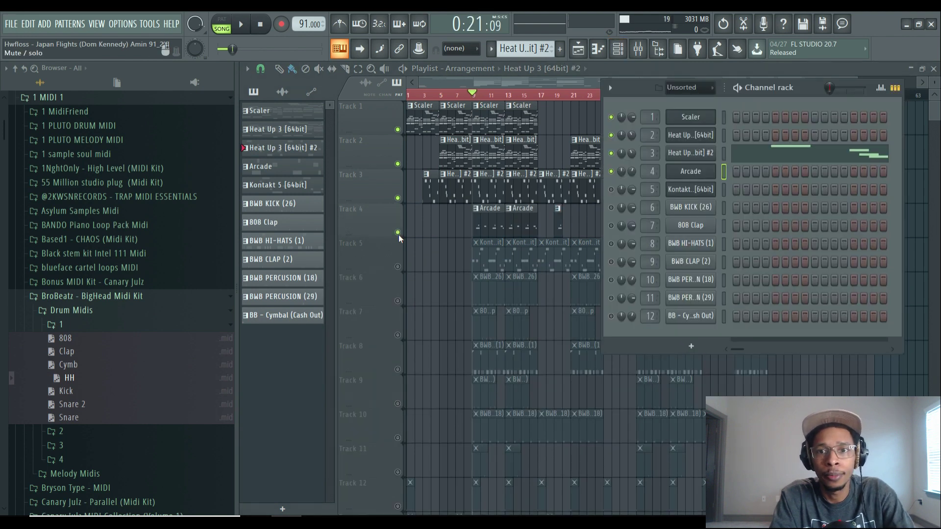
pyautogui.press('space')
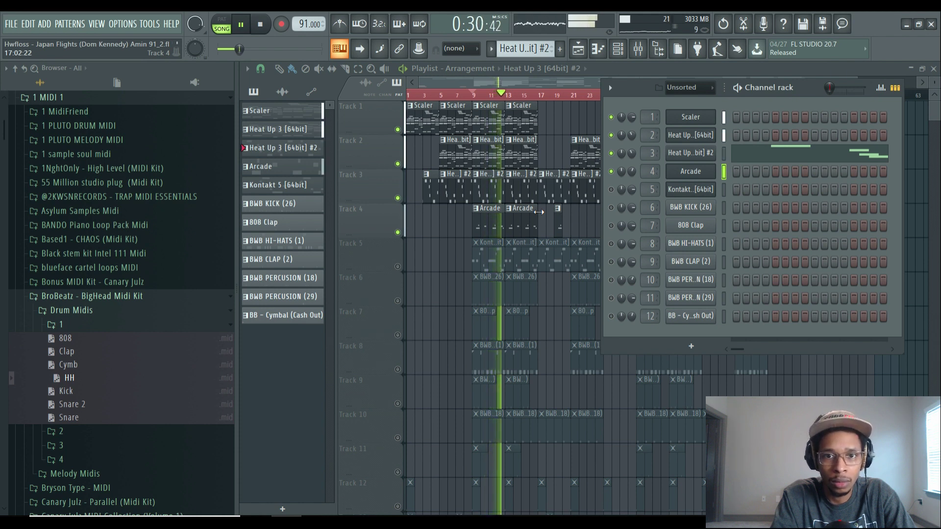
pyautogui.press('space')
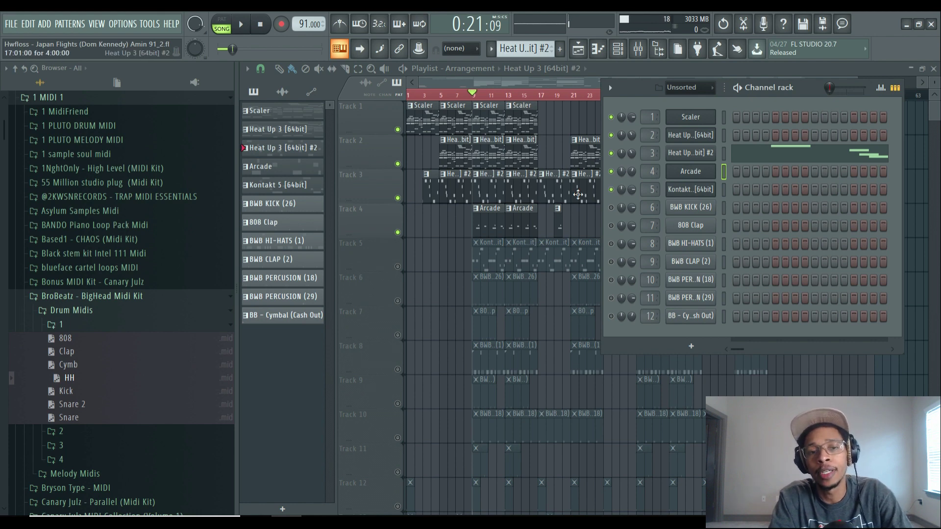
# Unmute Track 5 in the playlist and play the arrangement from bar 9 with the Kontakt 5 plugin open.
pyautogui.click(397, 267)
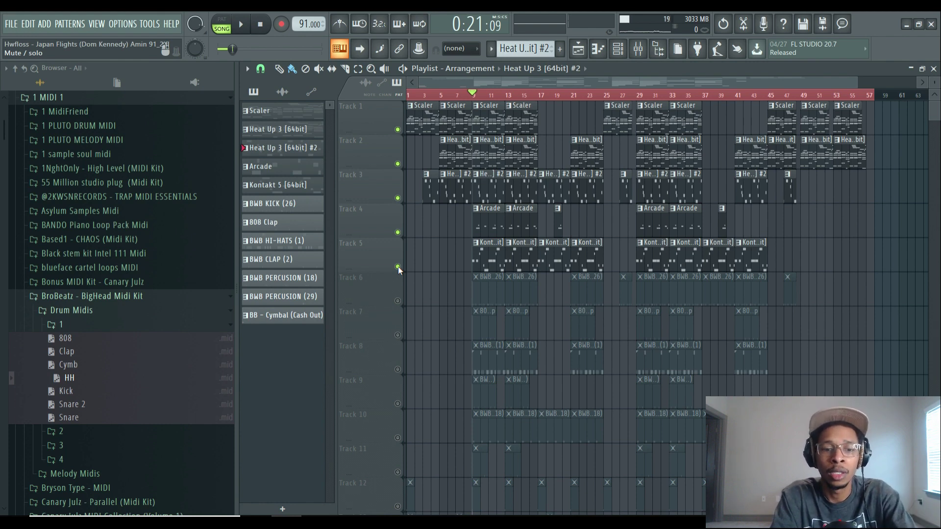
pyautogui.press('F6')
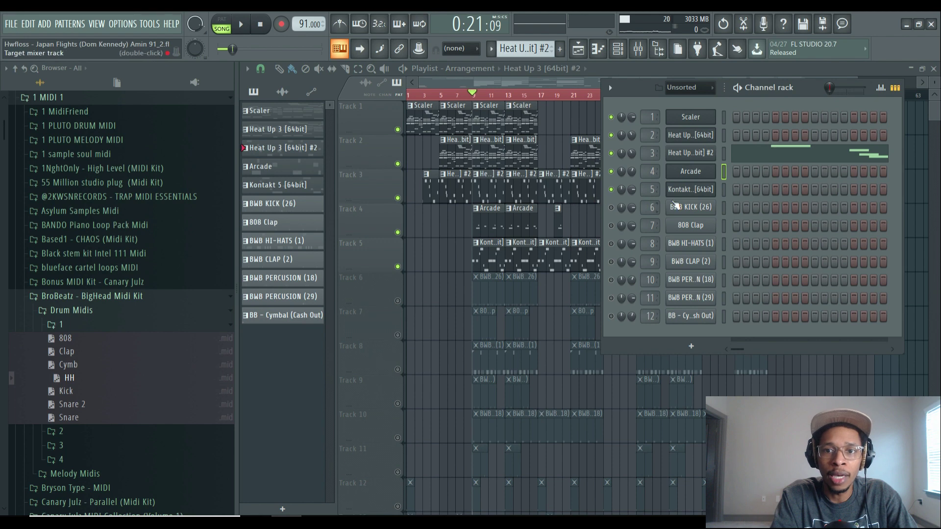
pyautogui.click(696, 190)
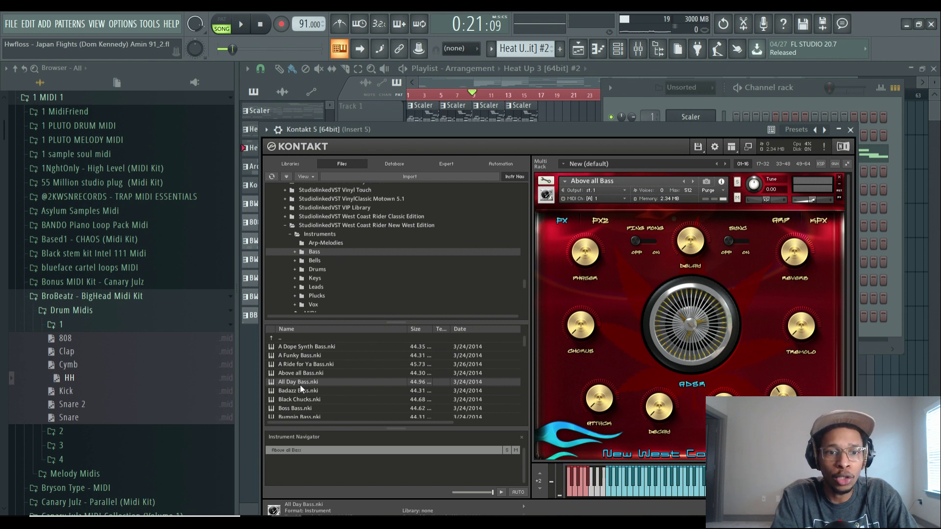
pyautogui.press('space')
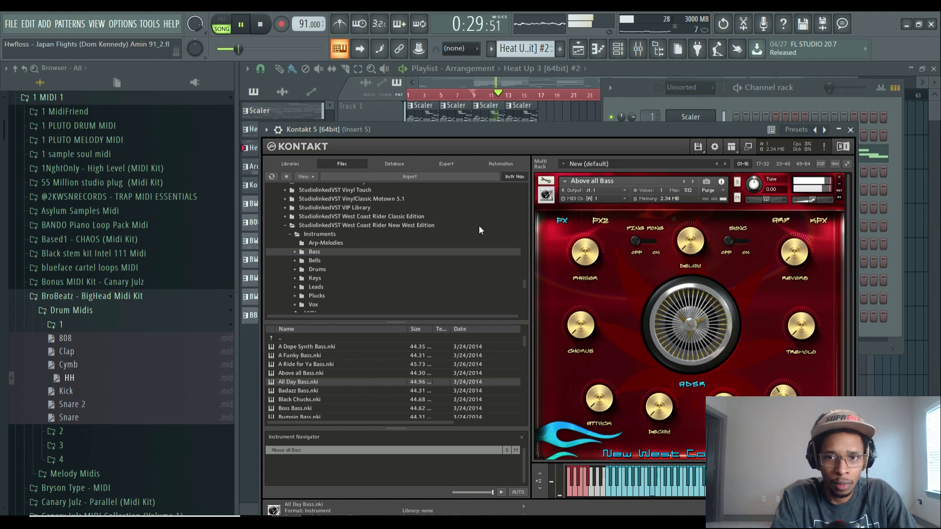
pyautogui.press('space')
# Open the Kontakt 5 bass pattern in the piano roll and examine its notes from the first bar.
pyautogui.press('F7')
pyautogui.moveTo(451, 83); pyautogui.dragTo(295, 82)
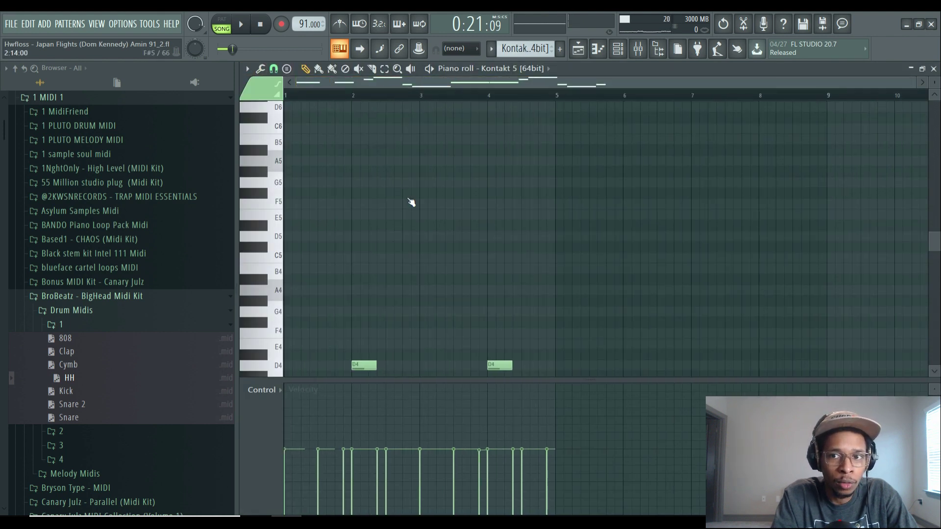
pyautogui.scroll(-6, 409, 204)
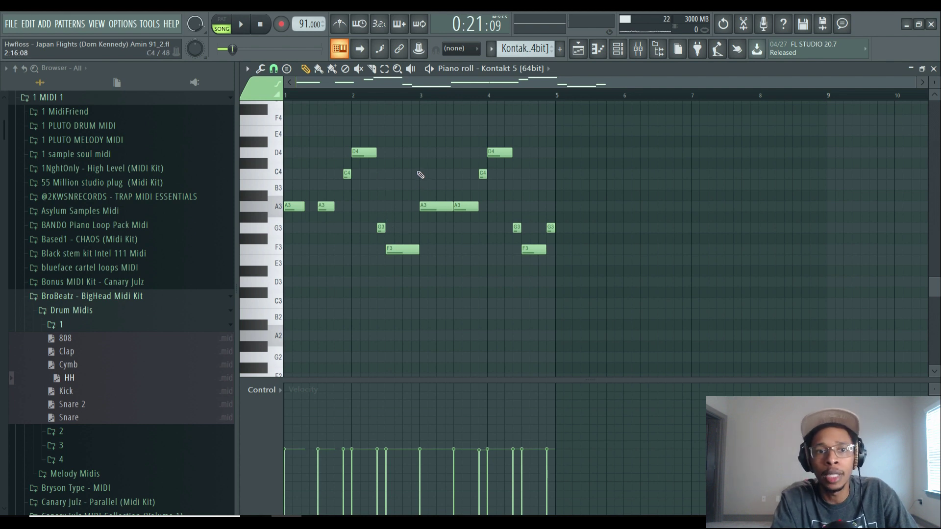
# Play the Kontakt 5 bass notes along with the arrangement in the piano roll, then stop playback.
pyautogui.press('space')
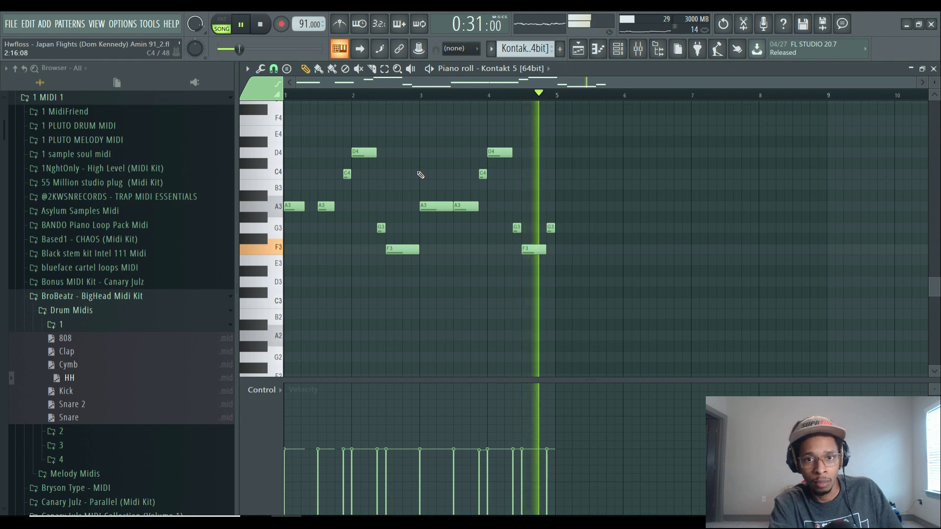
pyautogui.press('space')
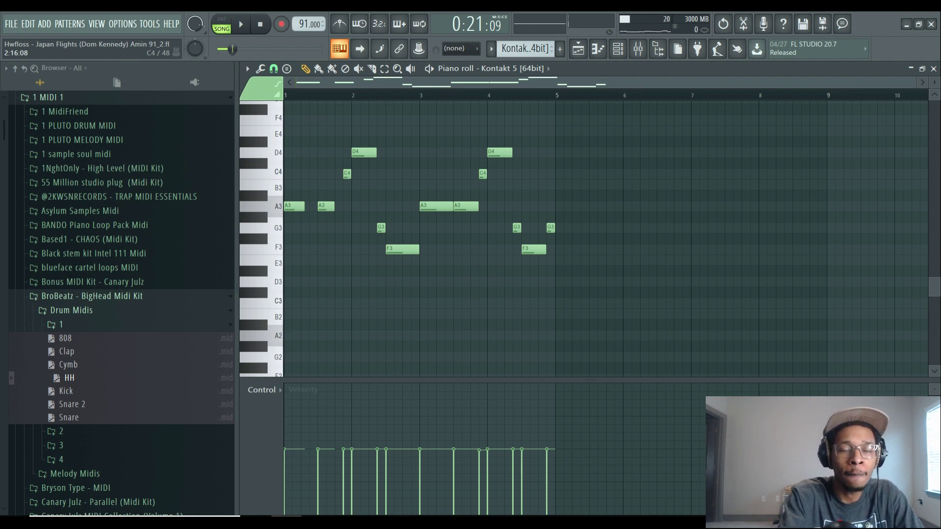
# Unmute the drum and percussion channels 6 to 12 in the channel rack, from BWB KICK (26) to the BB cymbal.
pyautogui.press('F6')
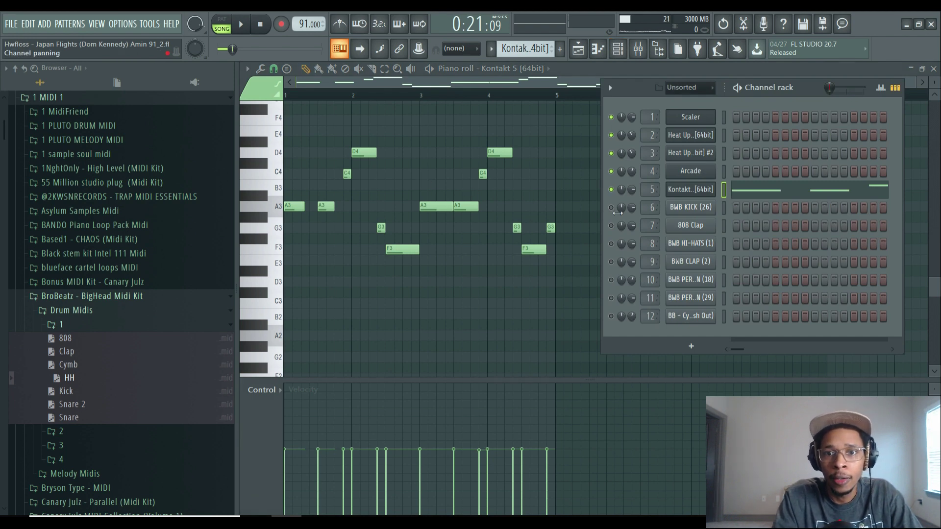
pyautogui.click(611, 207)
pyautogui.click(612, 225)
pyautogui.click(611, 243)
pyautogui.click(611, 262)
pyautogui.click(611, 280)
pyautogui.click(611, 298)
pyautogui.click(611, 316)
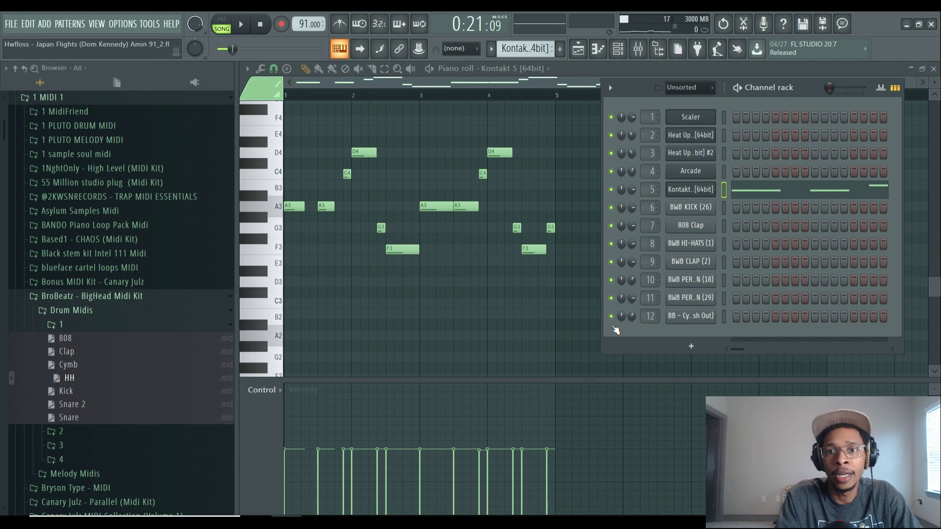
# Unmute Tracks 6 to 12 in the playlist so the drum and percussion patterns are active.
pyautogui.press('F5')
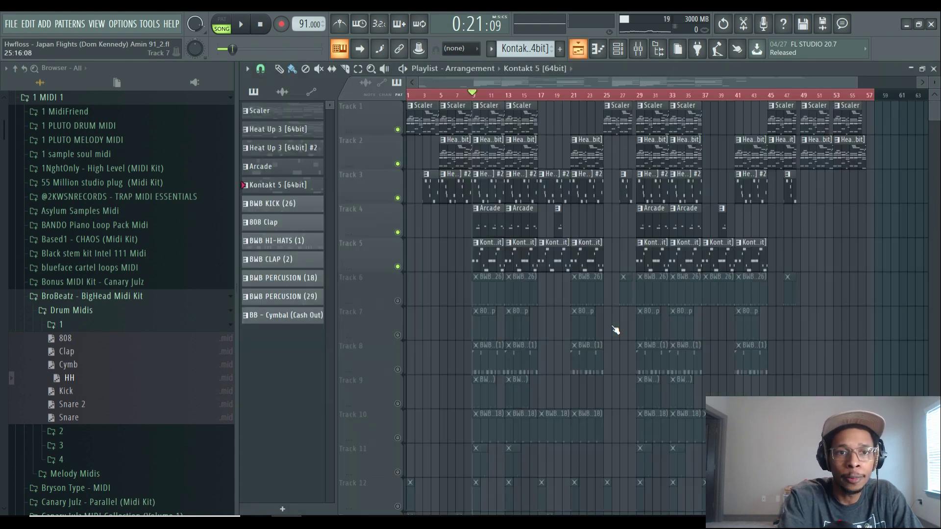
pyautogui.click(397, 301)
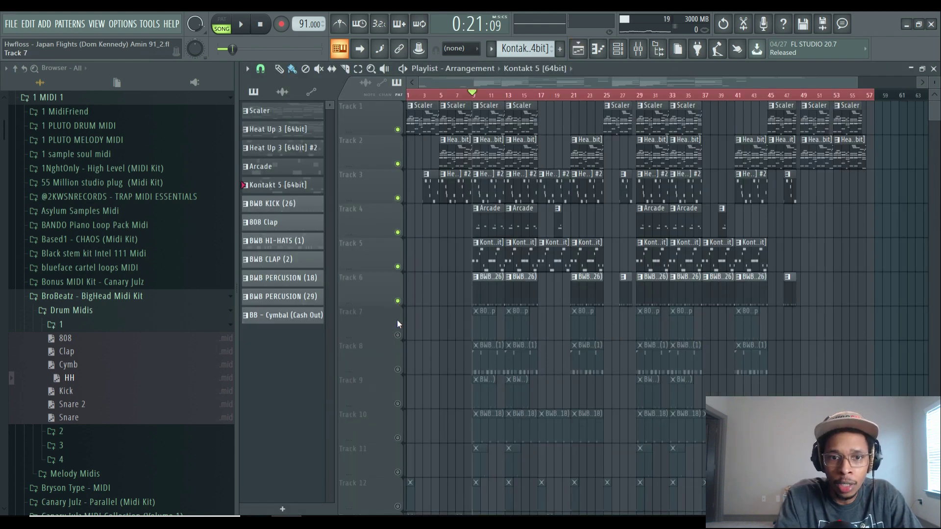
pyautogui.click(398, 335)
pyautogui.click(397, 370)
pyautogui.click(398, 403)
pyautogui.click(397, 439)
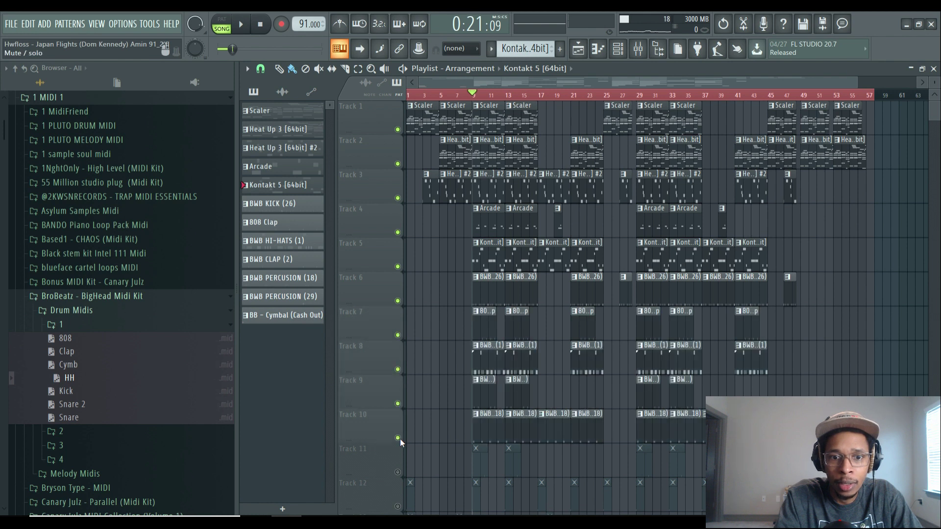
pyautogui.click(398, 473)
pyautogui.click(398, 507)
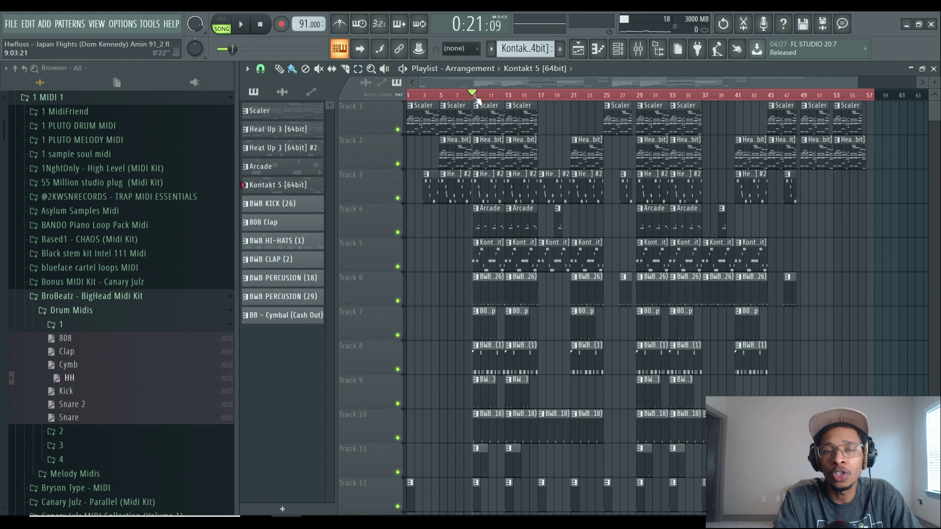
# Play the full arrangement with drums from bar 9, with the playlist zoomed in, and stop it.
pyautogui.press('space')
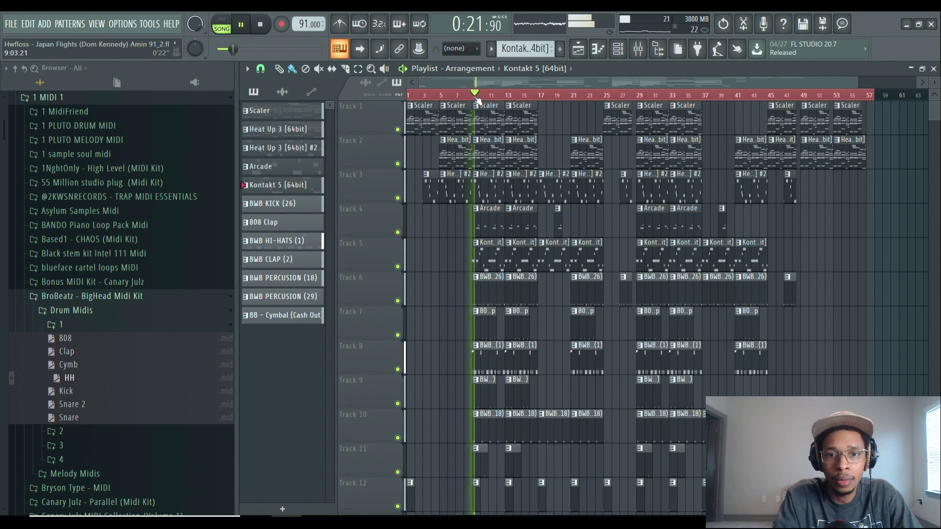
pyautogui.moveTo(838, 81); pyautogui.dragTo(662, 82)
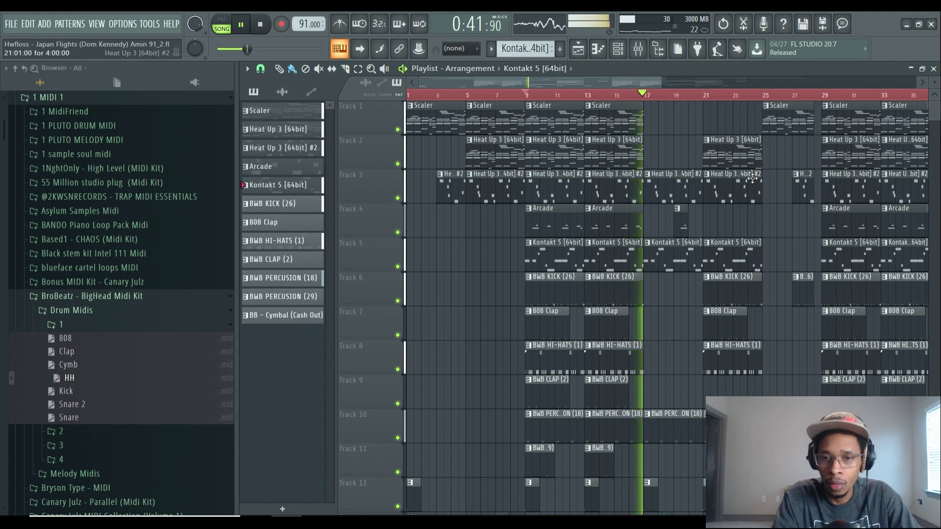
pyautogui.press('space')
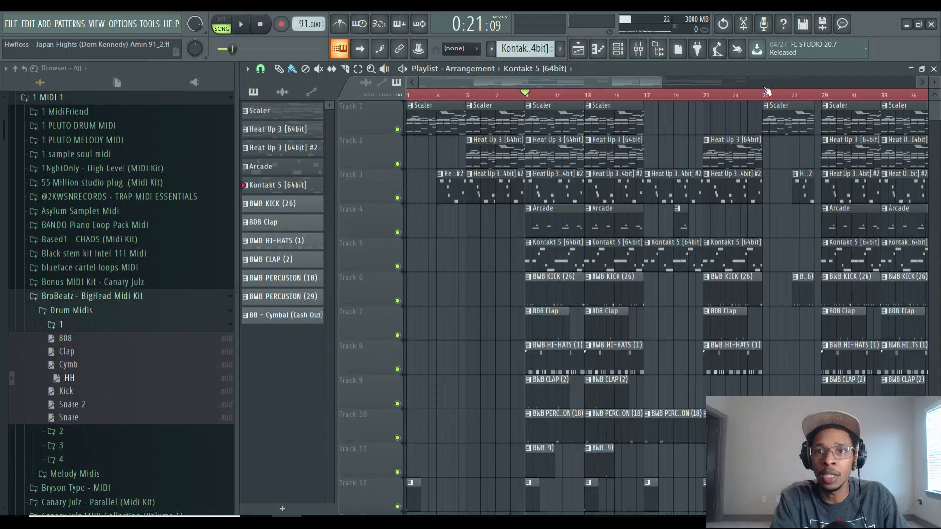
# Play the arrangement from bar 25, stop it, and replay it from the same bar.
pyautogui.click(766, 92)
pyautogui.press('space')
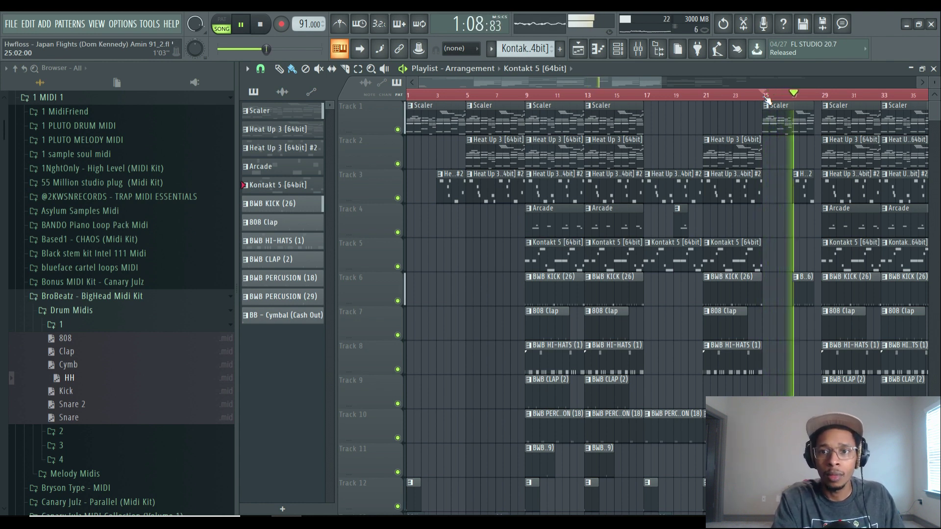
pyautogui.press('space')
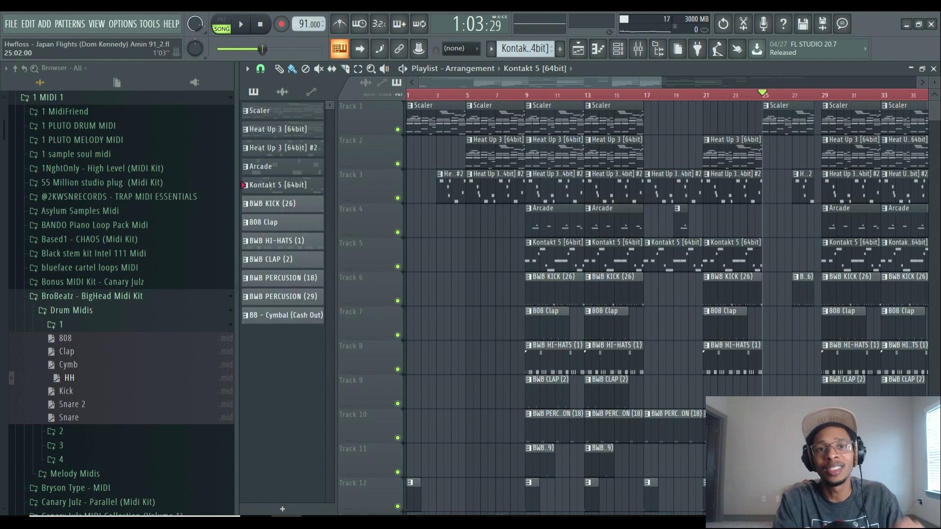
pyautogui.press('space')
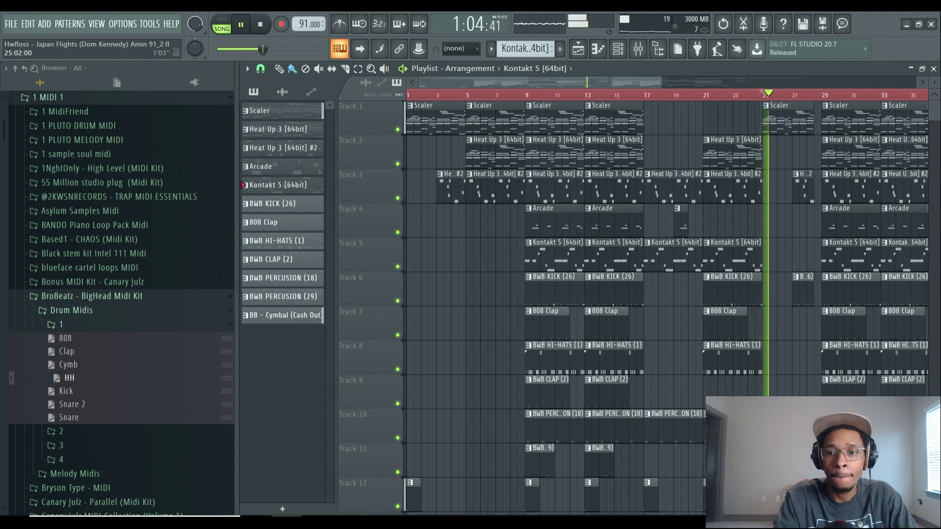